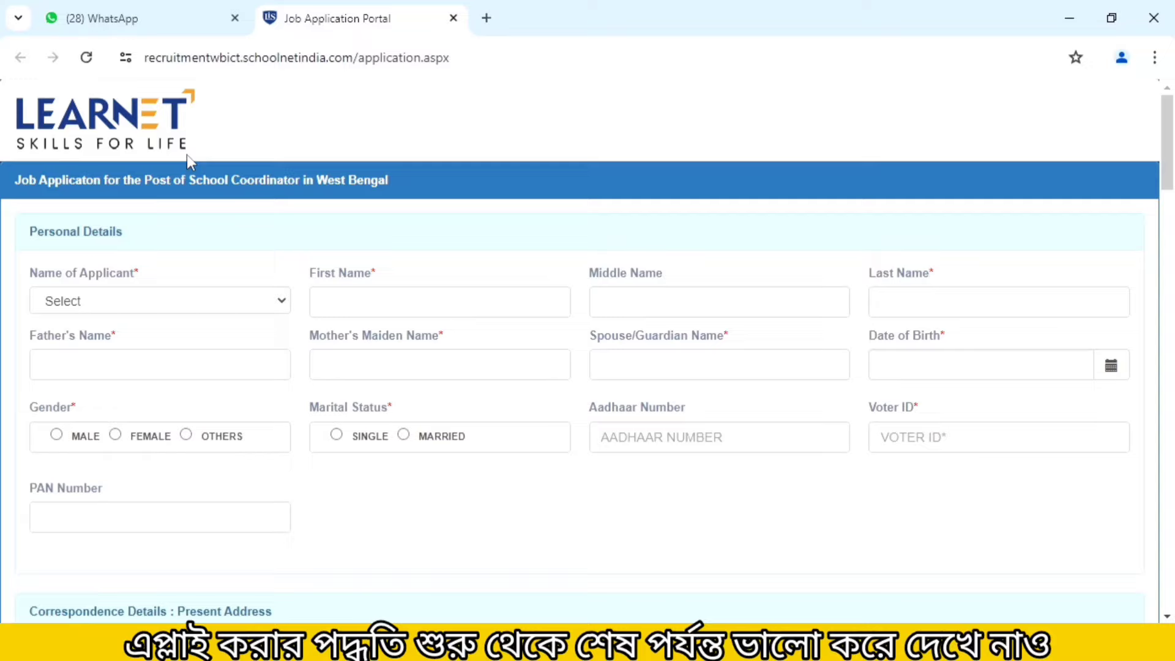
# - Review the applicant title options and the required fields in the Personal Details and Present Address sections
pyautogui.click(92, 301)
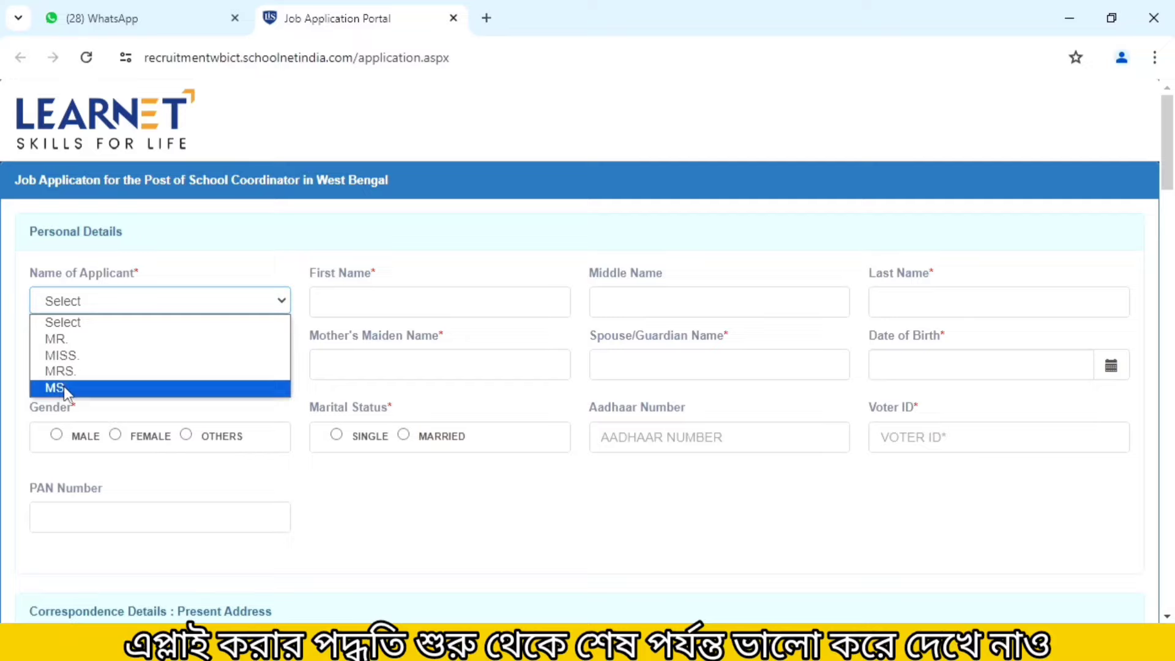
pyautogui.click(204, 257)
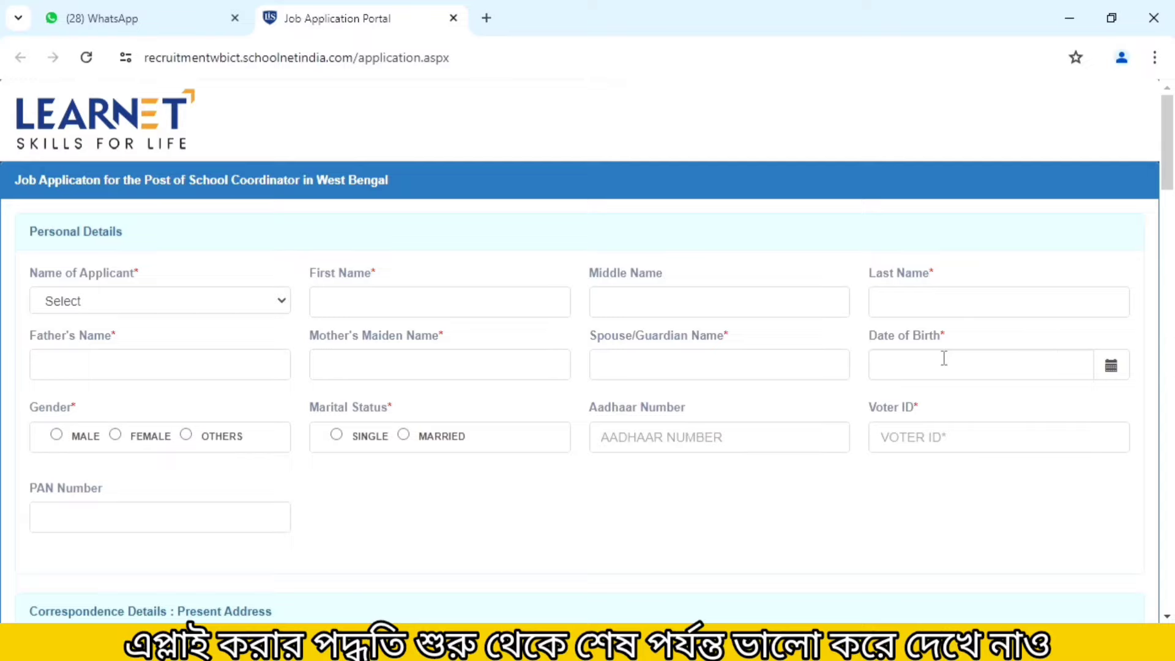
pyautogui.scroll(-1, 944, 358)
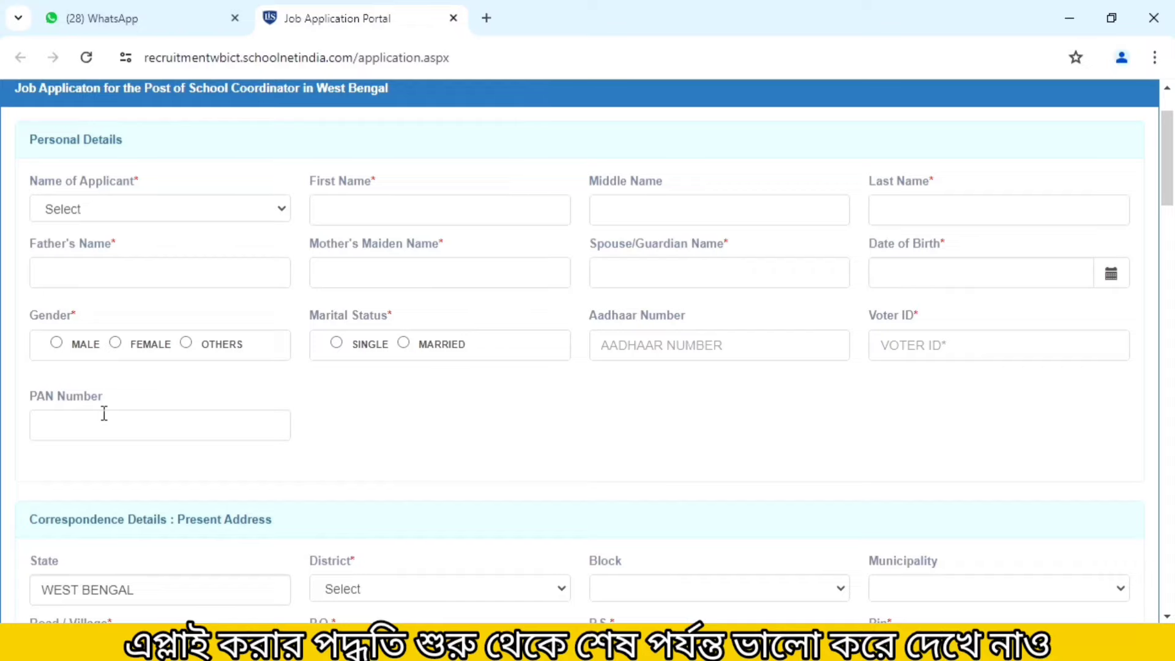
pyautogui.scroll(-2, 104, 413)
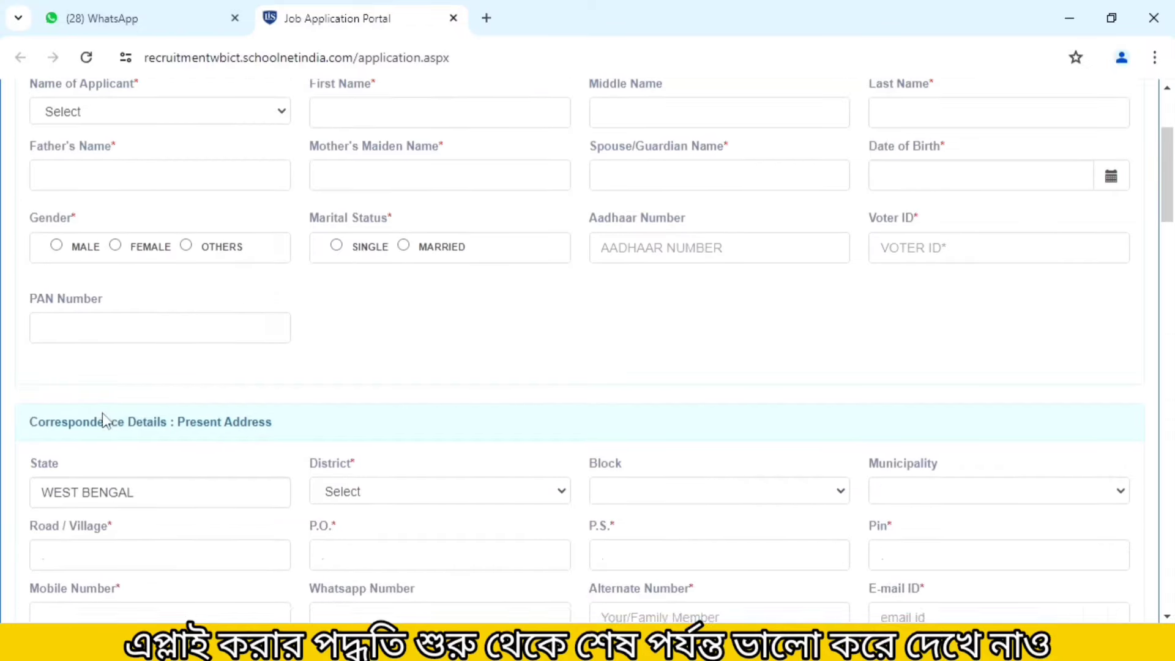
pyautogui.scroll(-2, 102, 412)
pyautogui.scroll(-2, 104, 413)
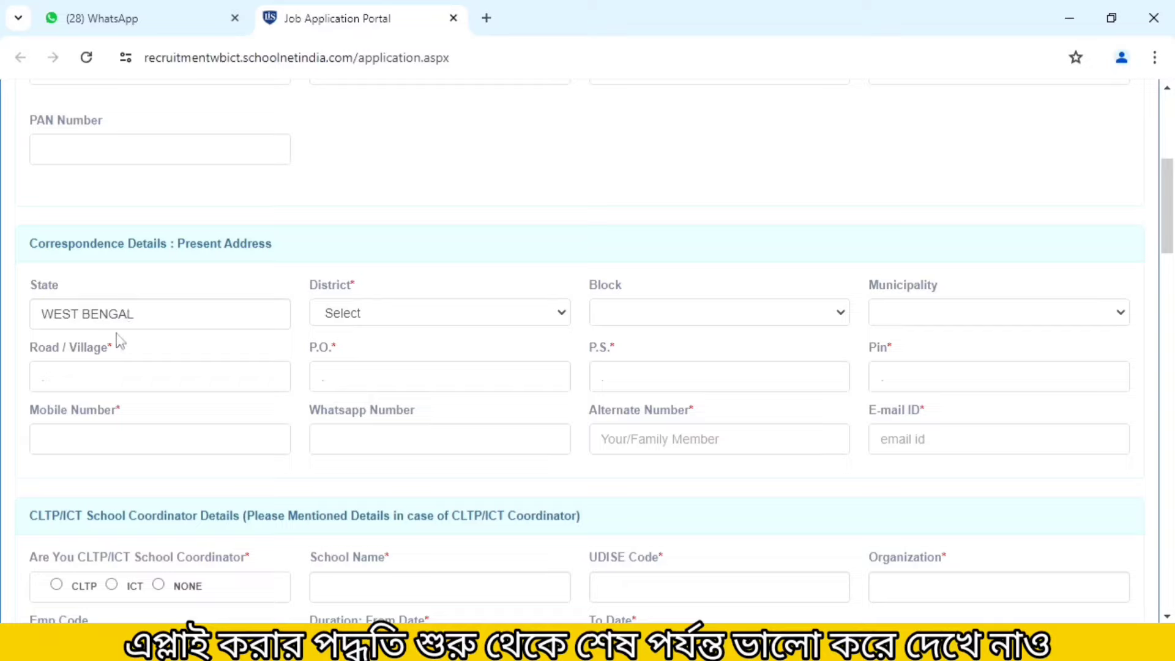
pyautogui.click(146, 314)
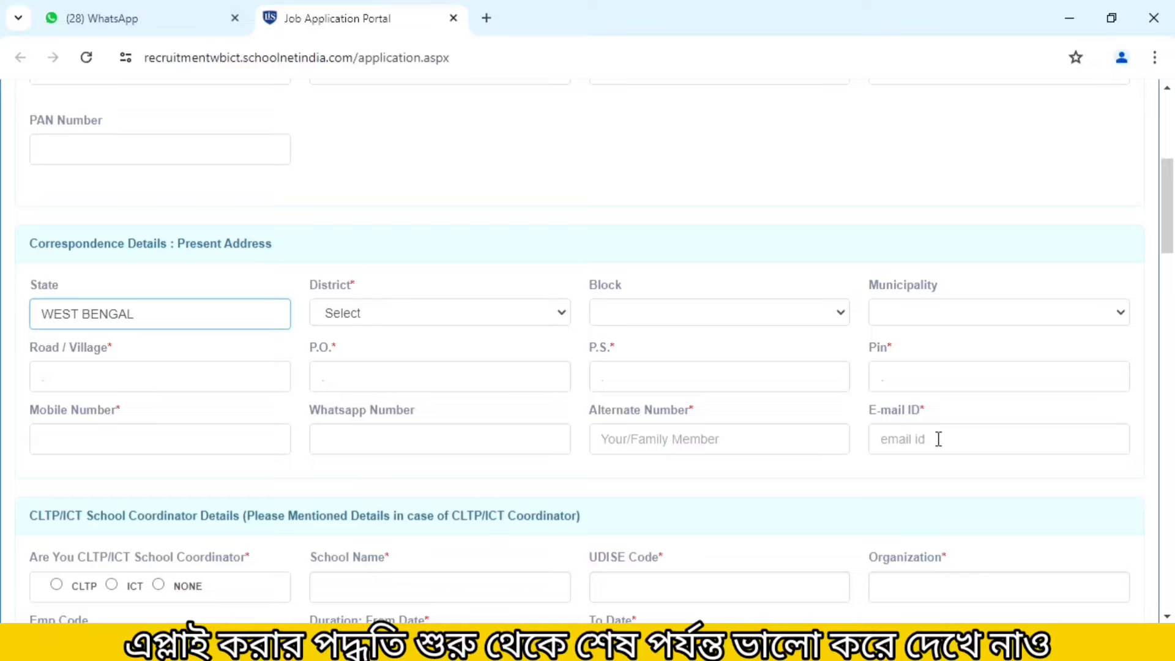
# - Answer the CLTP/ICT School Coordinator question with NONE
pyautogui.scroll(-1, 673, 440)
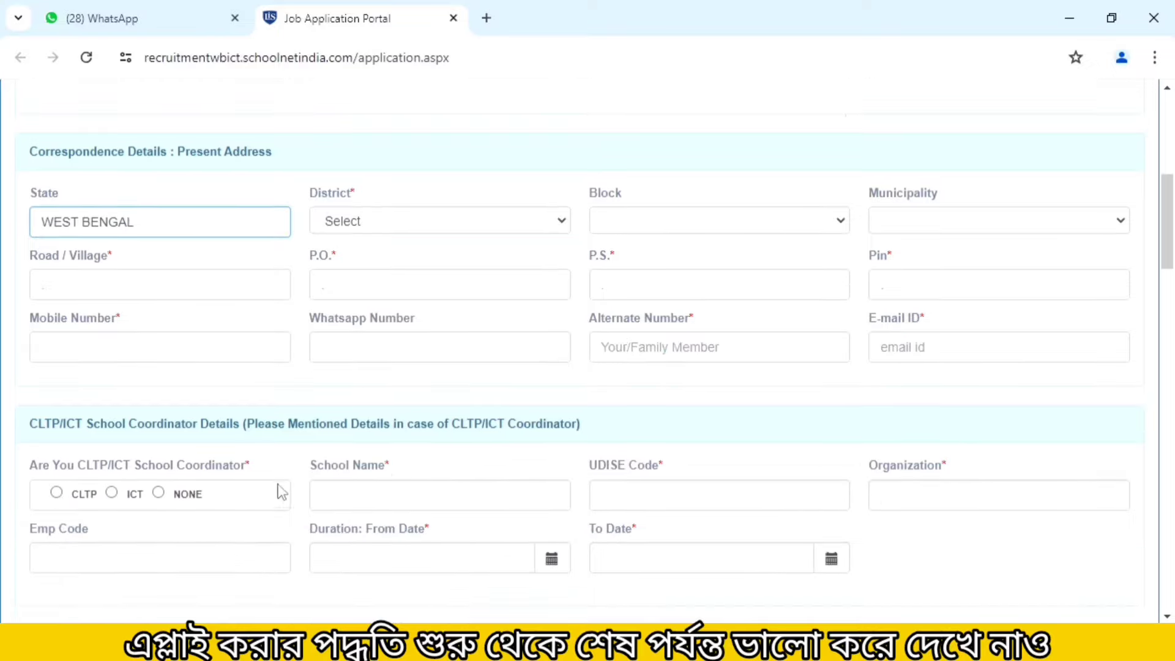
pyautogui.scroll(-1, 57, 399)
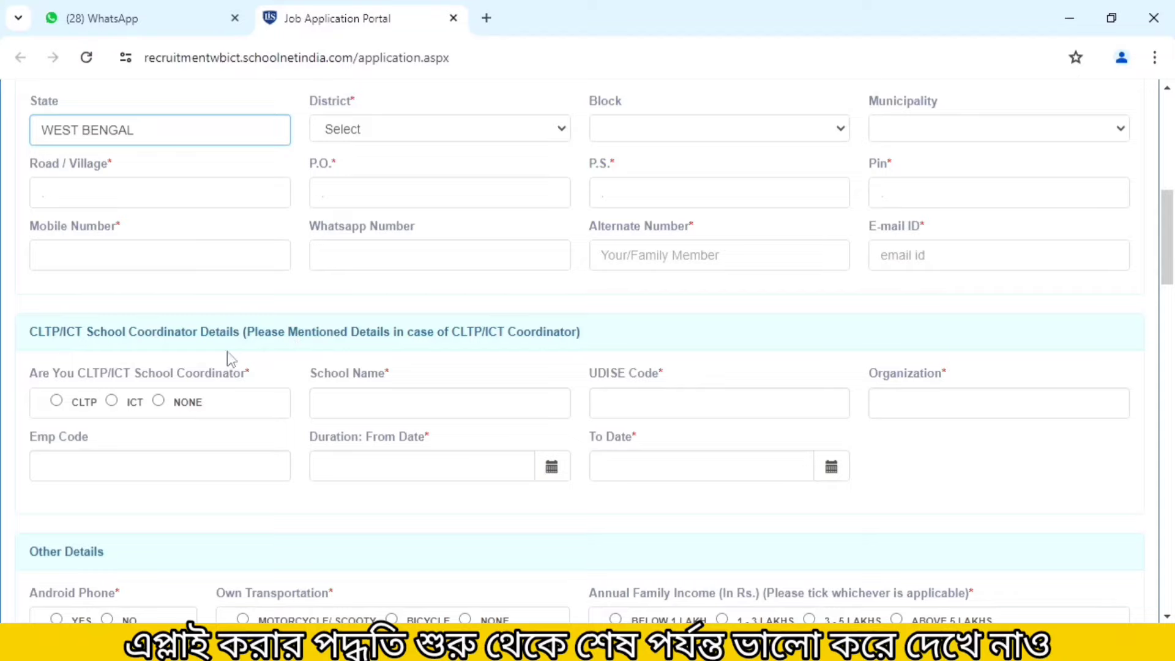
pyautogui.scroll(-1, 136, 382)
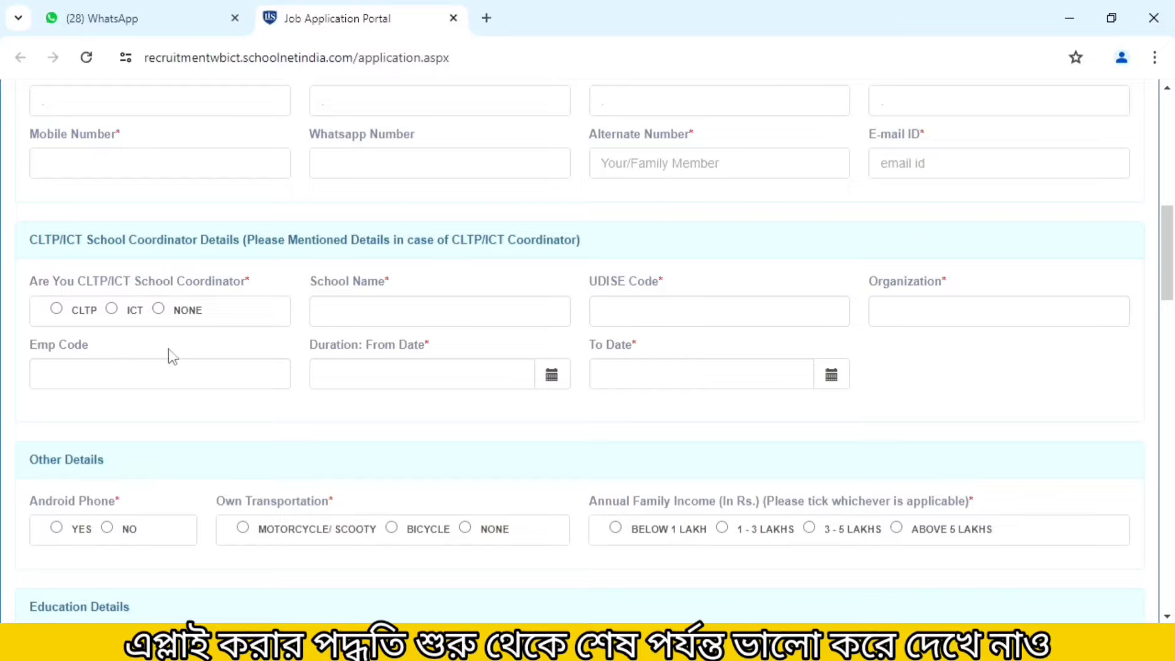
pyautogui.click(158, 309)
# - Set Degree Held to B. ED in the B. Ed row of Education Details
pyautogui.scroll(-3, 191, 356)
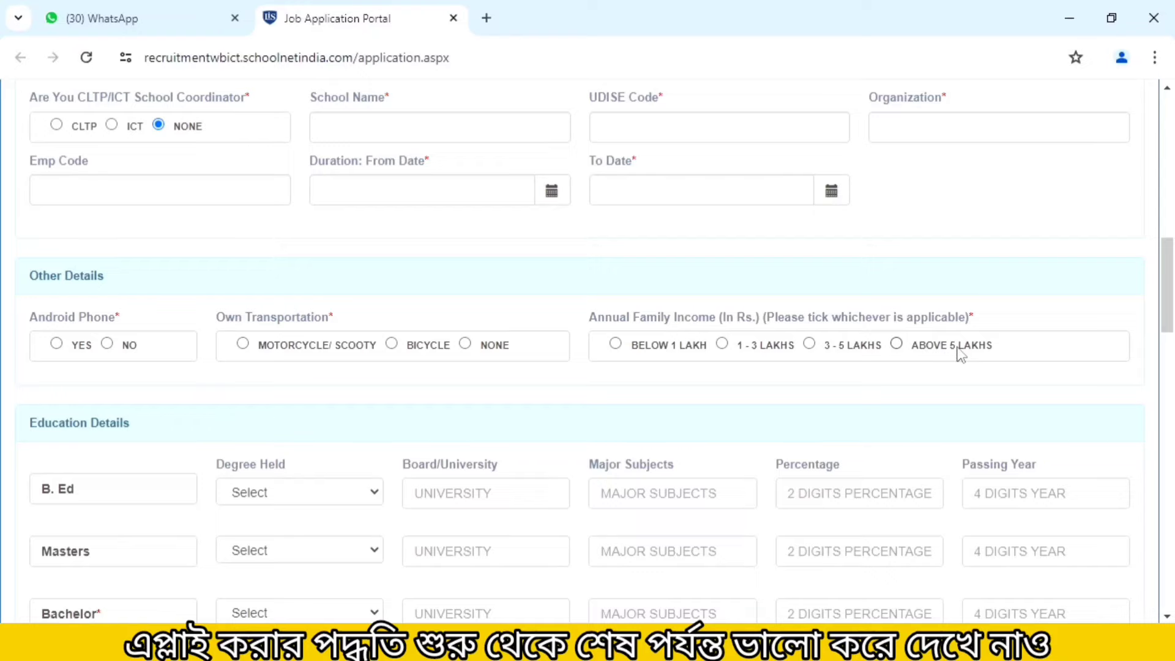
pyautogui.scroll(-1, 422, 379)
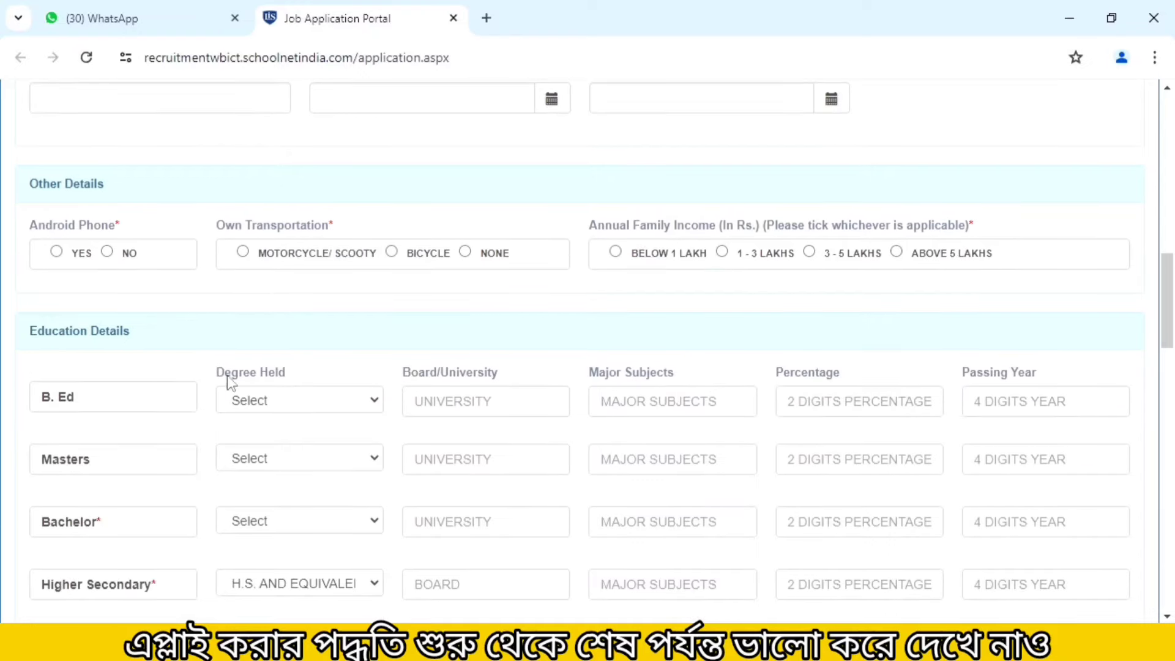
pyautogui.scroll(-1, 226, 383)
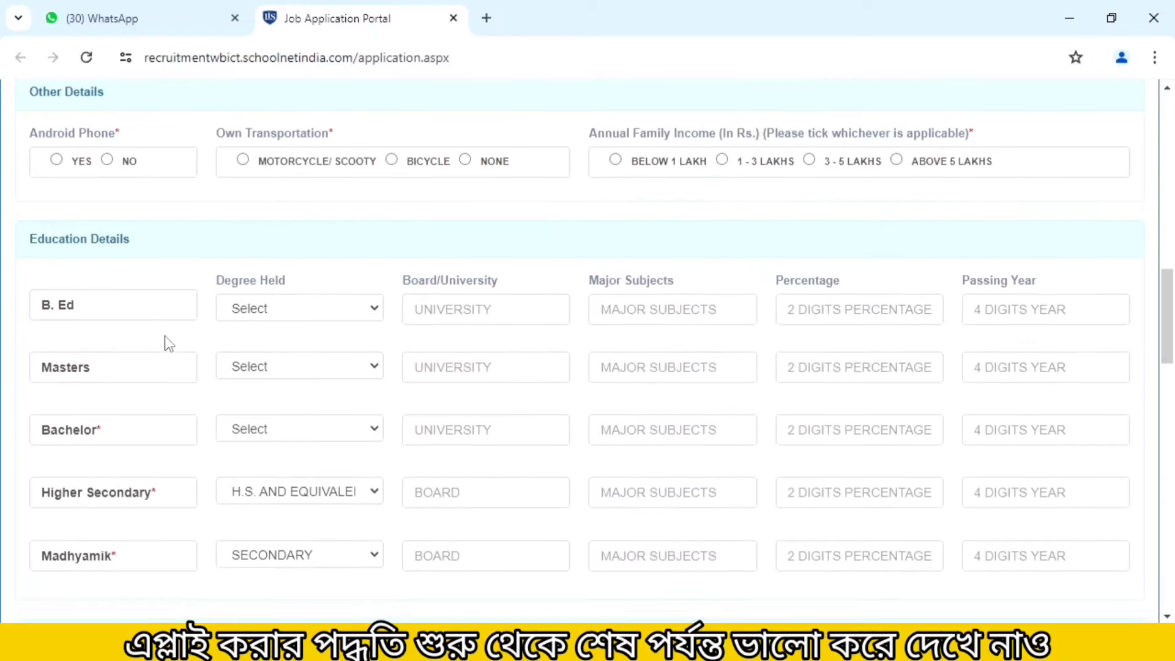
pyautogui.scroll(1, 169, 336)
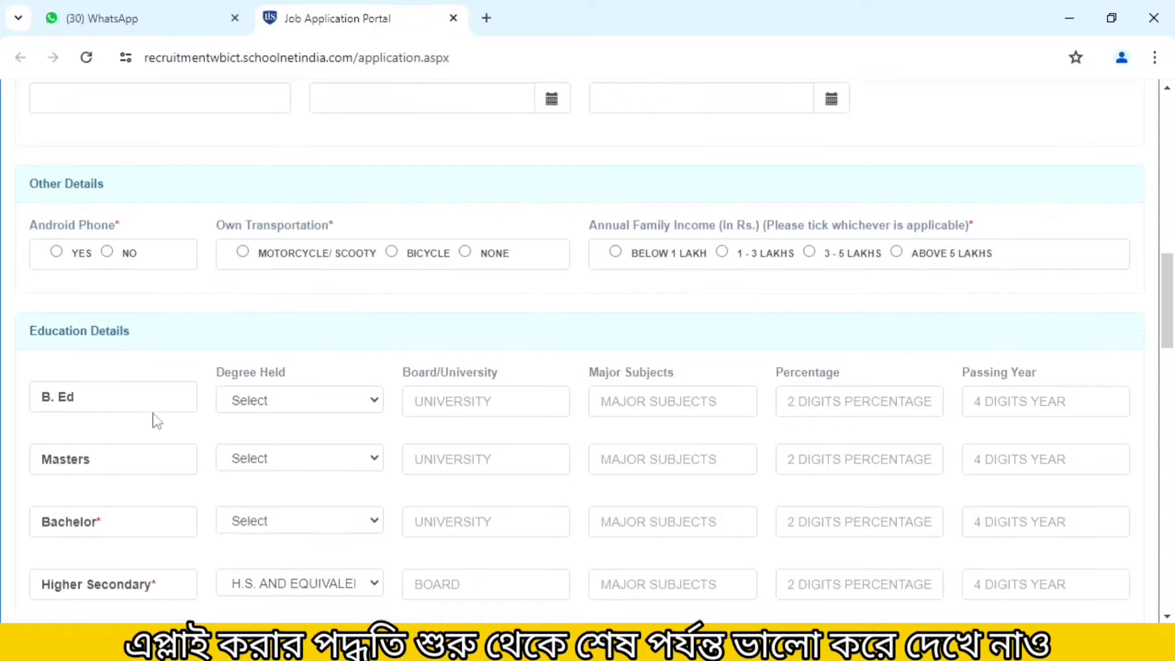
pyautogui.scroll(-2, 157, 421)
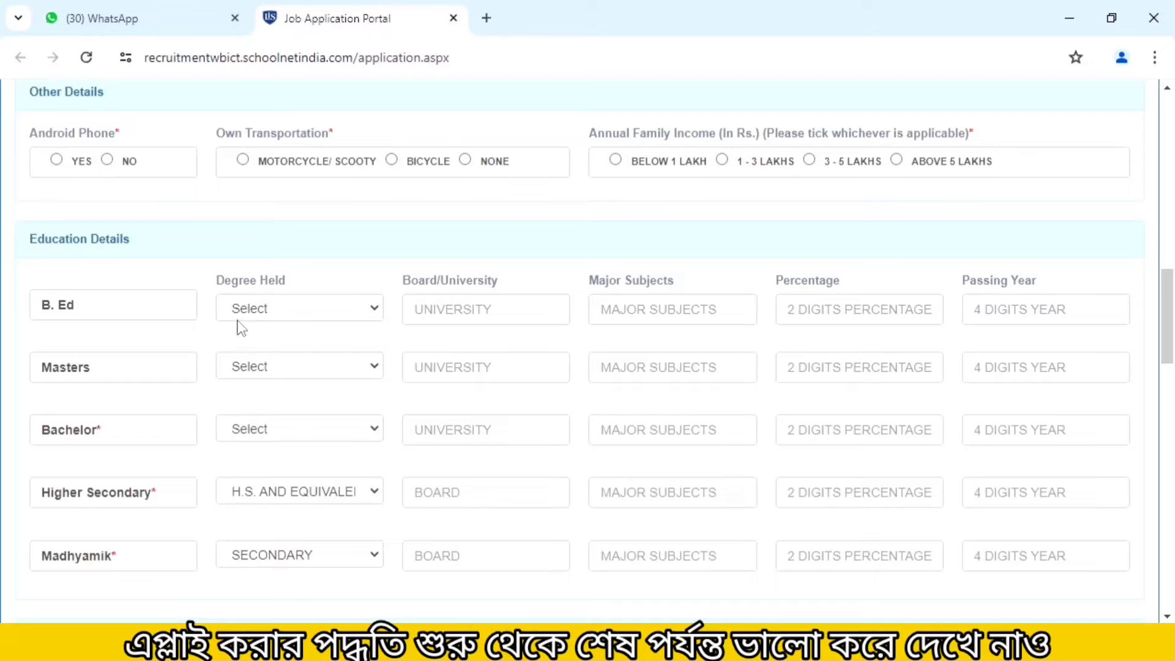
pyautogui.click(281, 315)
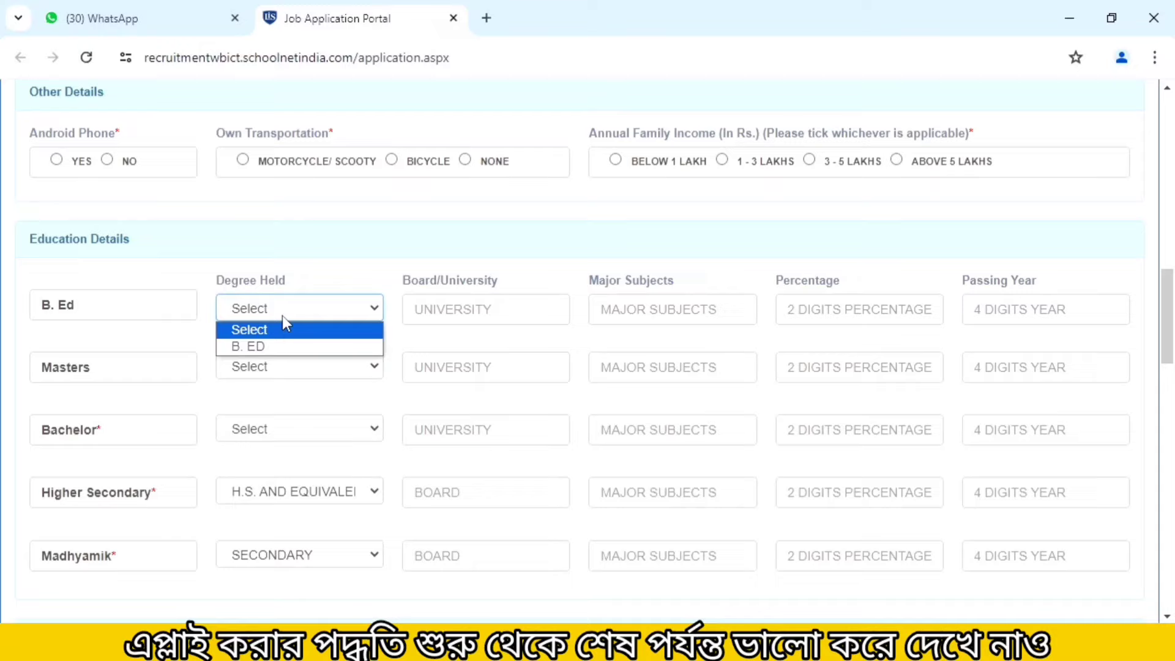
pyautogui.click(267, 342)
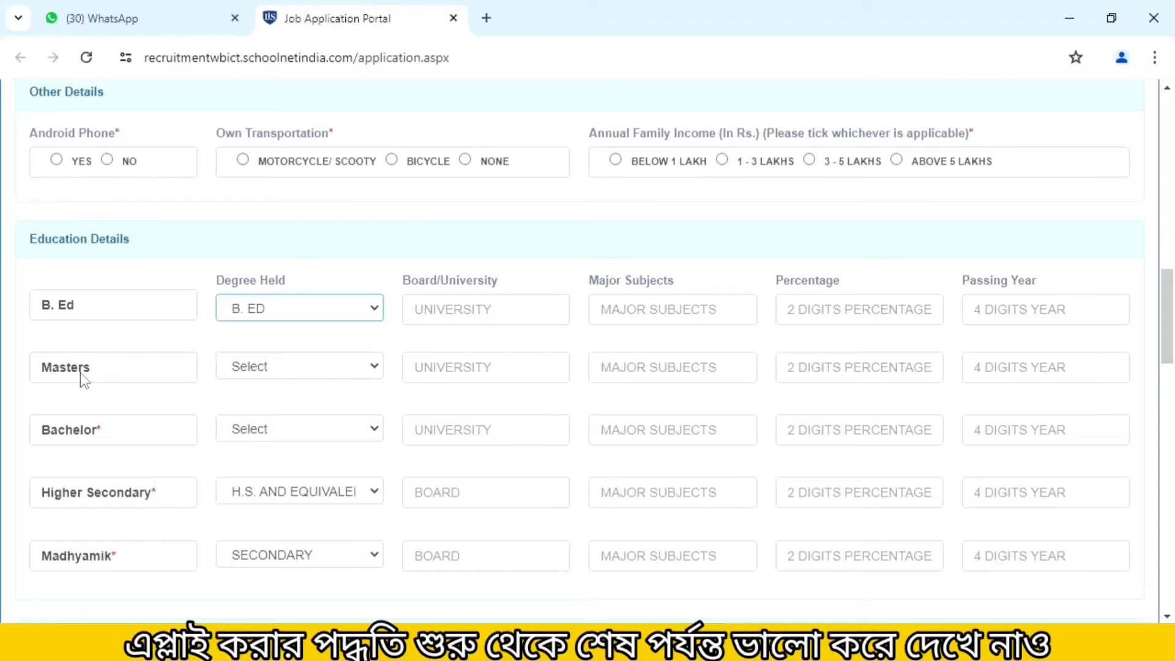
# - Examine the Computer Education Details section and the courses offered for the first Course Name & Major Subjects entry
pyautogui.scroll(-2, 79, 372)
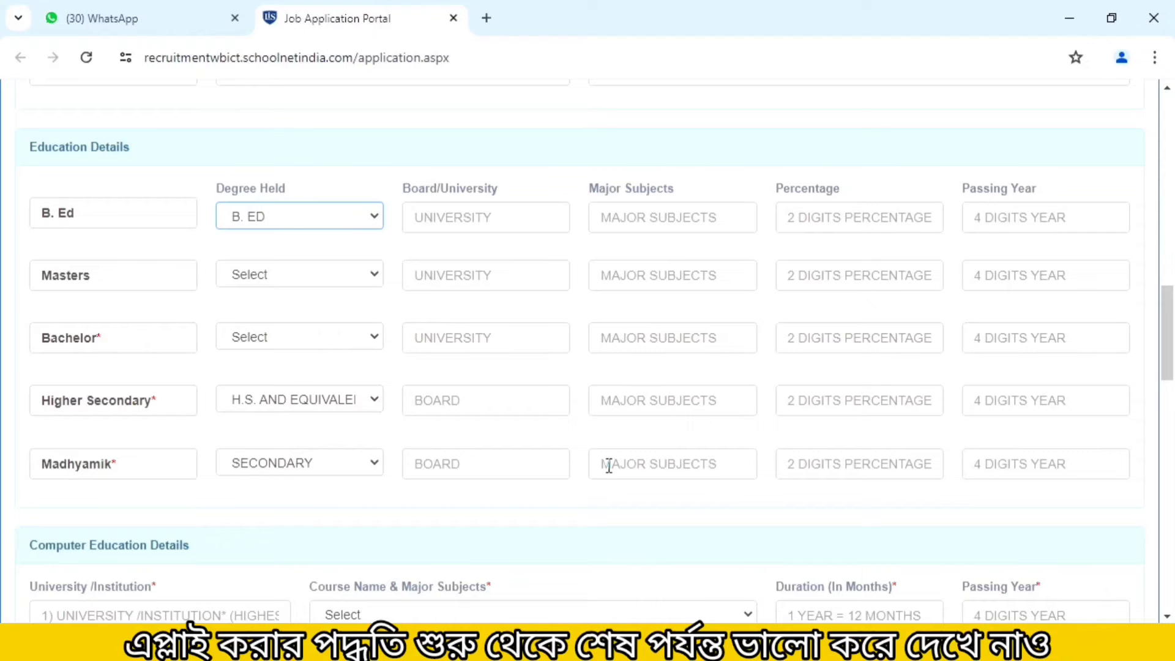
pyautogui.scroll(-2, 447, 462)
pyautogui.scroll(-2, 447, 458)
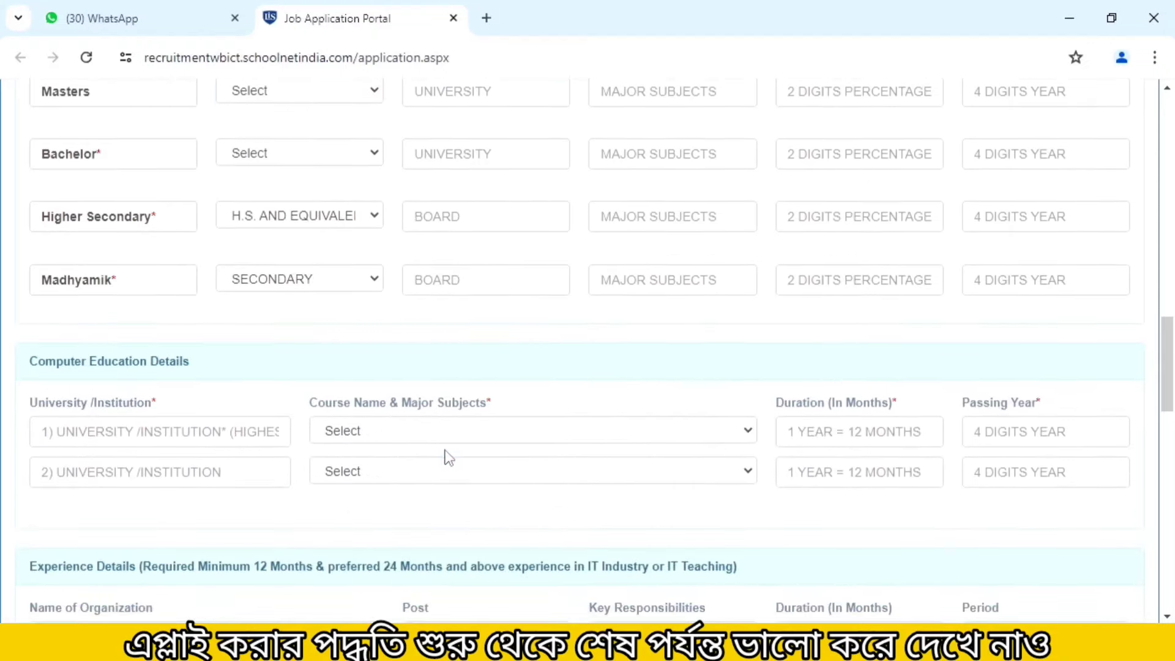
pyautogui.scroll(-2, 230, 420)
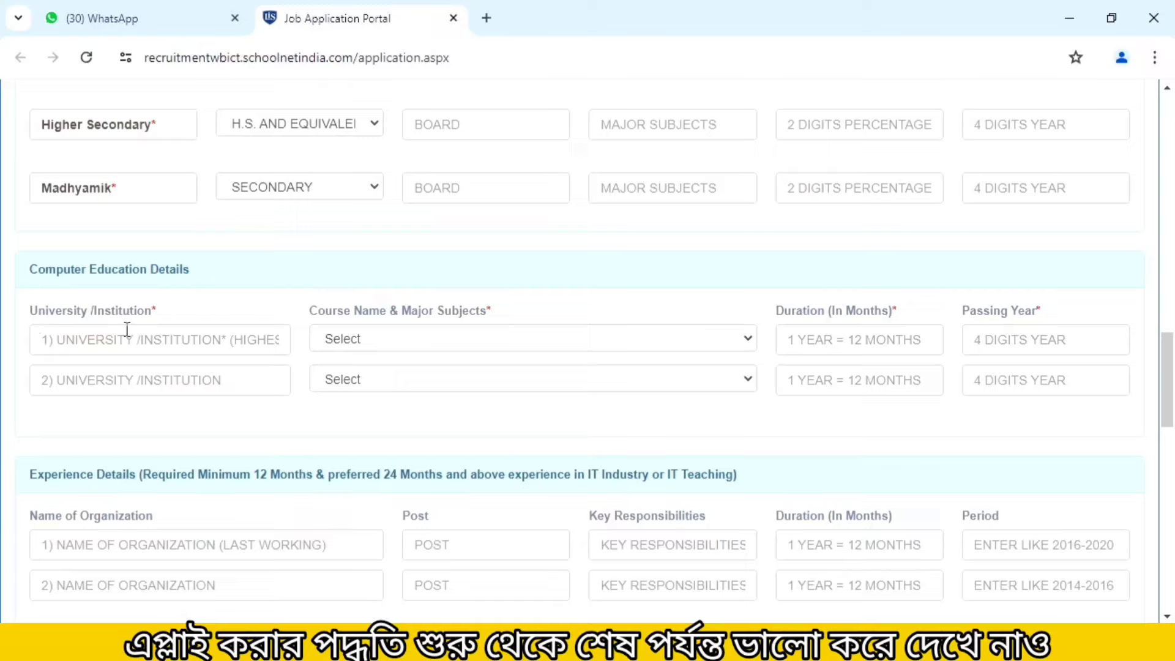
pyautogui.click(421, 340)
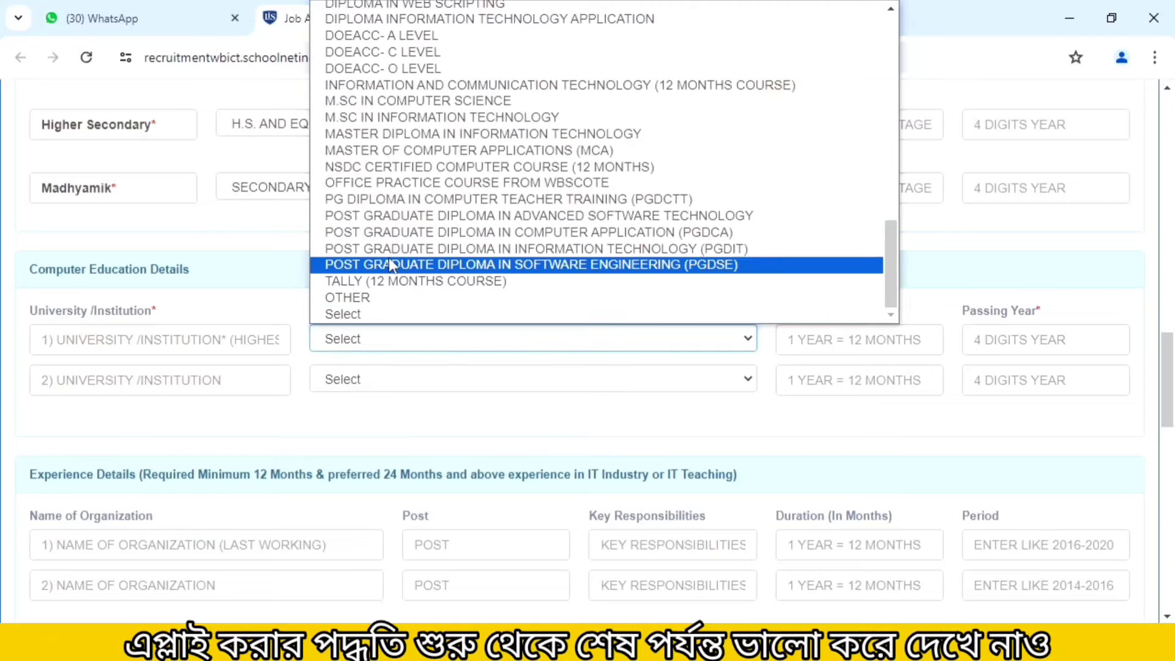
pyautogui.scroll(1, 391, 266)
pyautogui.scroll(8, 391, 266)
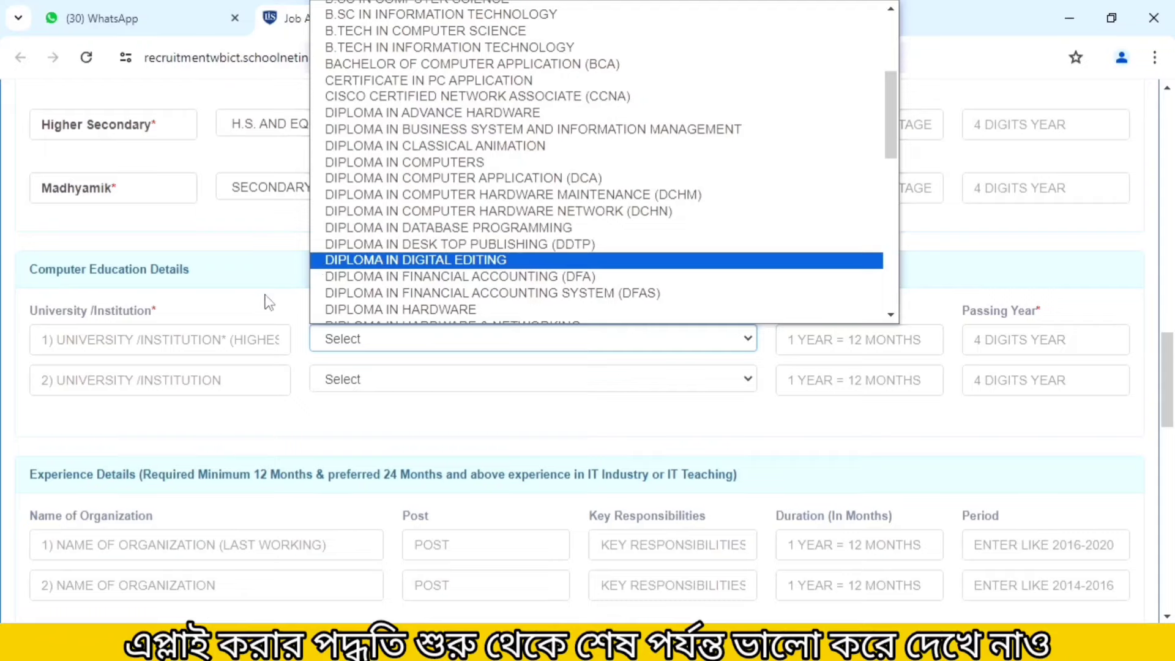
pyautogui.scroll(4, 433, 286)
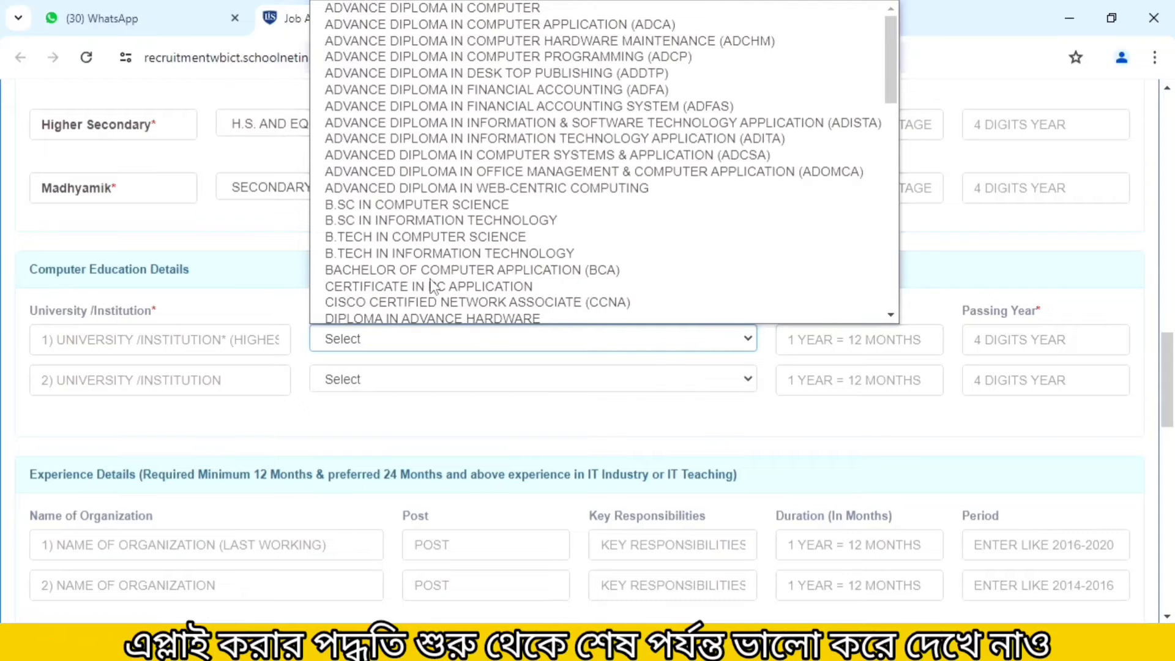
pyautogui.click(276, 305)
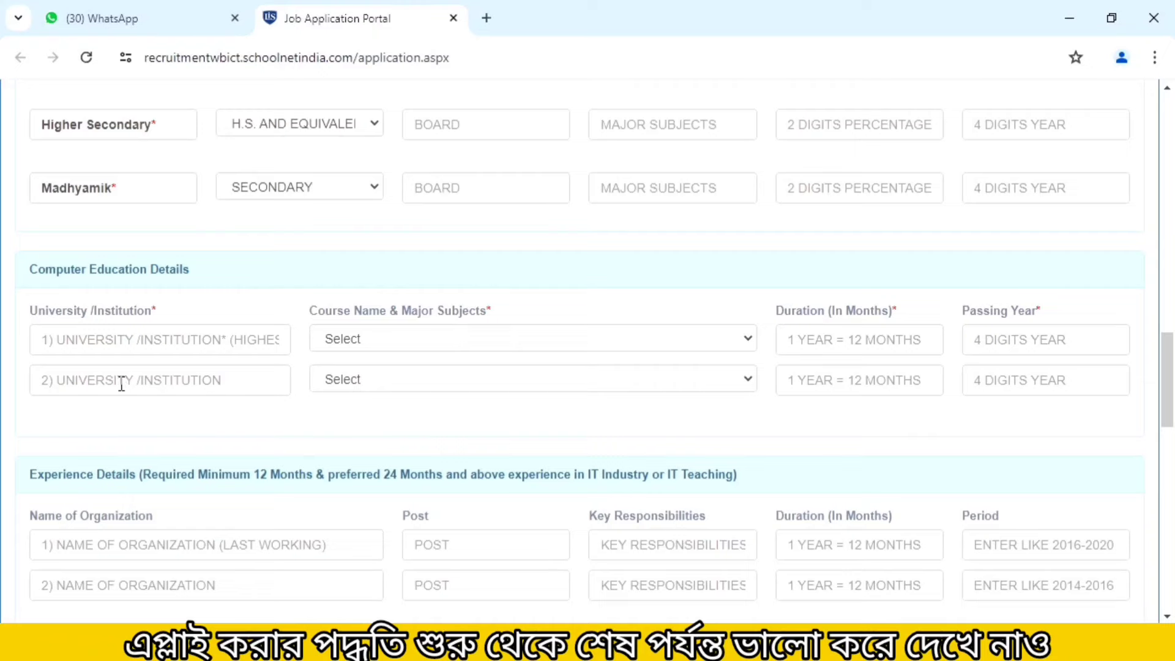
# - Choose HOWRAH as Preferred District 1 and SOUTH 24 PARGANAS as Preferred District 2
pyautogui.scroll(-1, 190, 376)
pyautogui.scroll(-3, 190, 376)
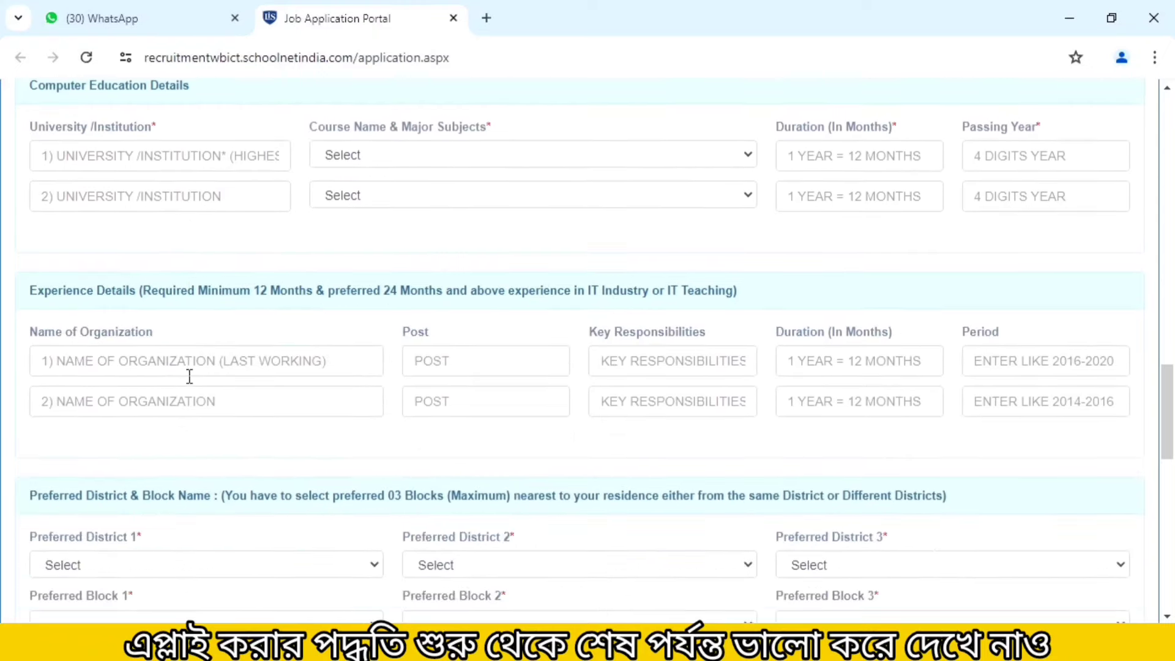
pyautogui.scroll(-2, 190, 376)
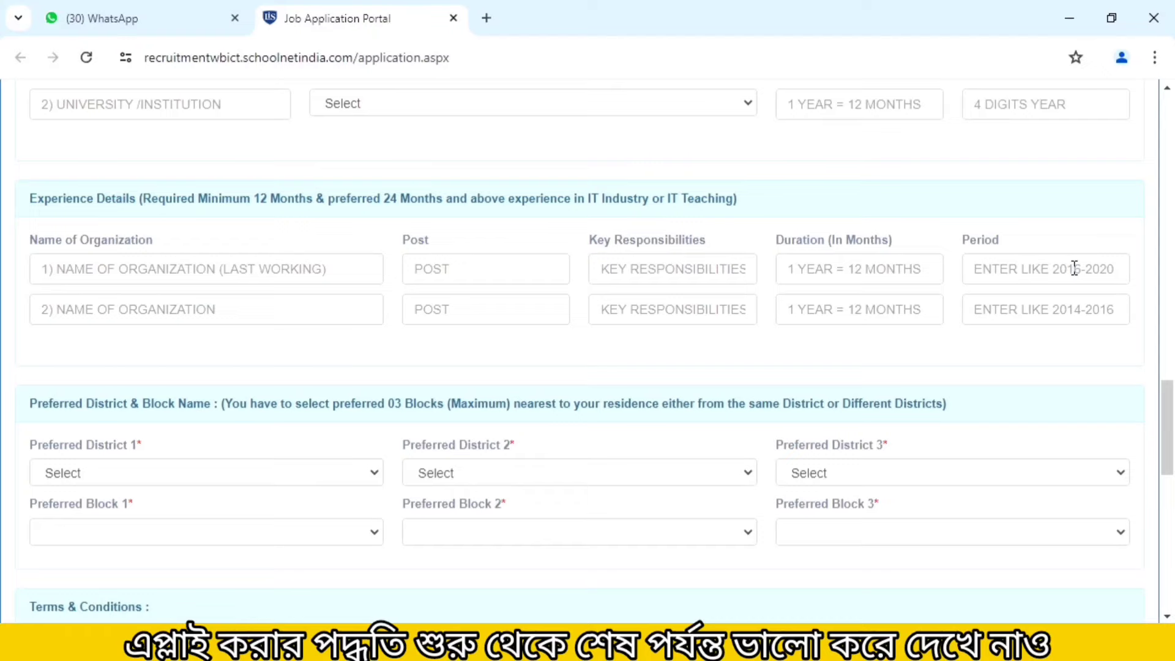
pyautogui.scroll(-3, 318, 475)
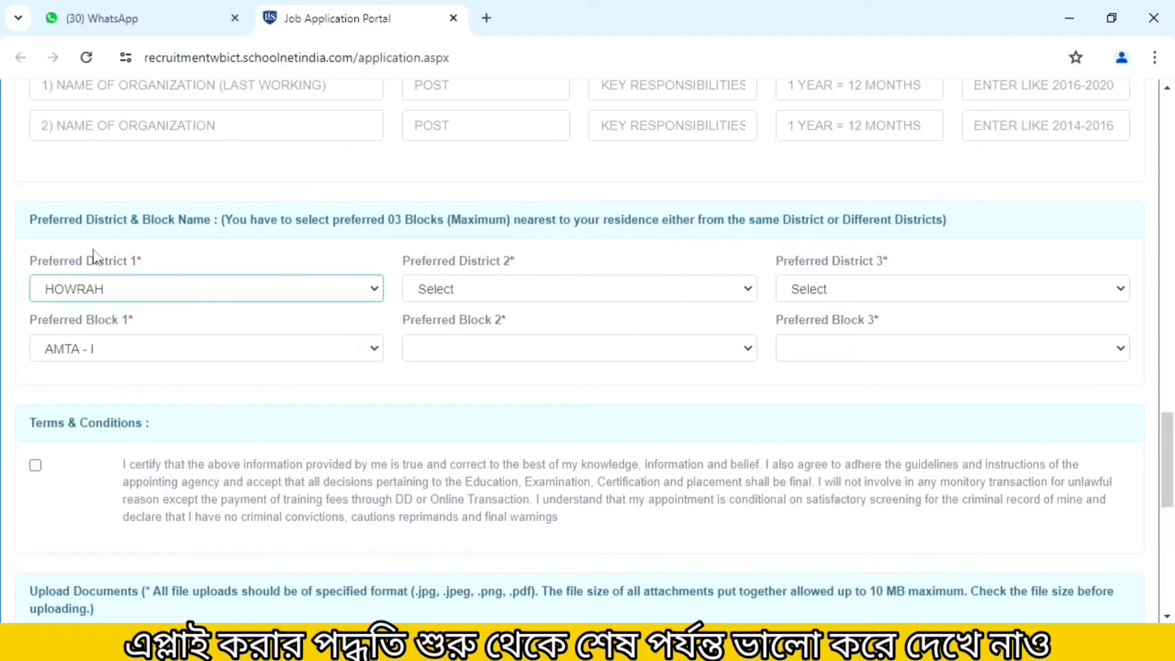
pyautogui.click(97, 288)
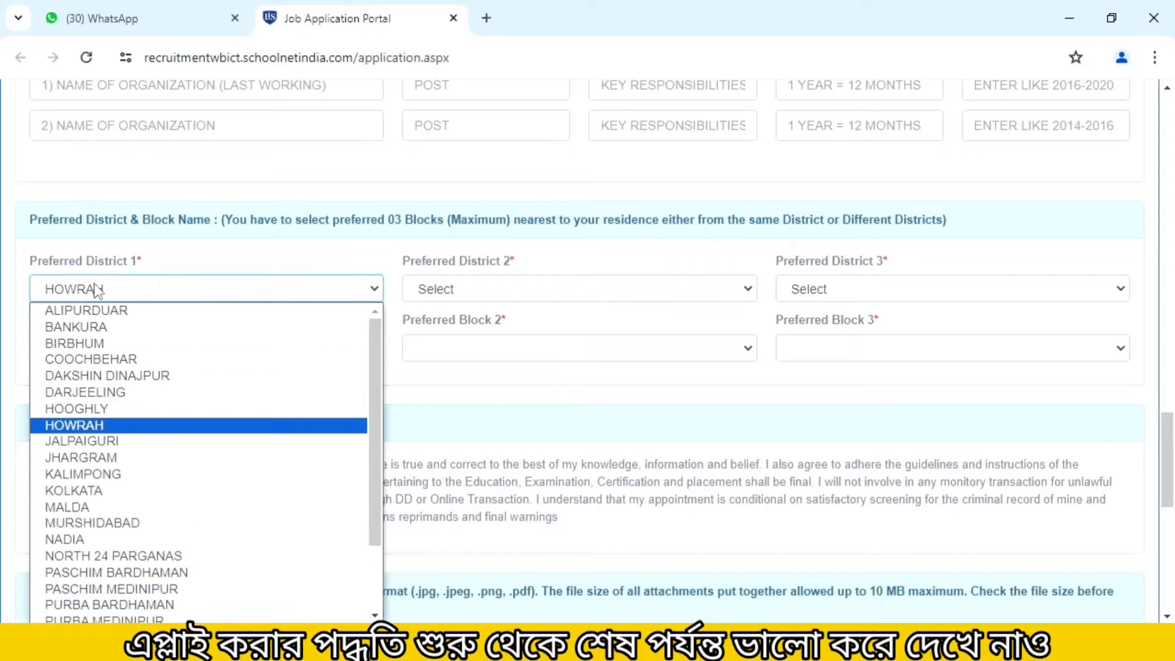
pyautogui.click(80, 426)
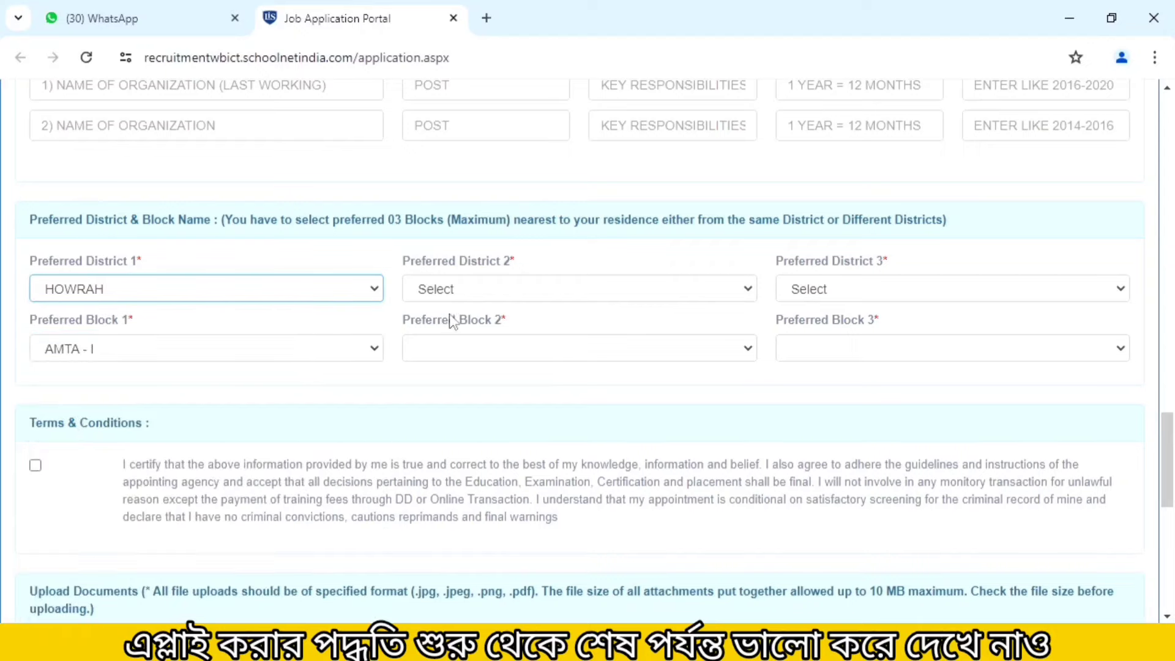
pyautogui.click(478, 292)
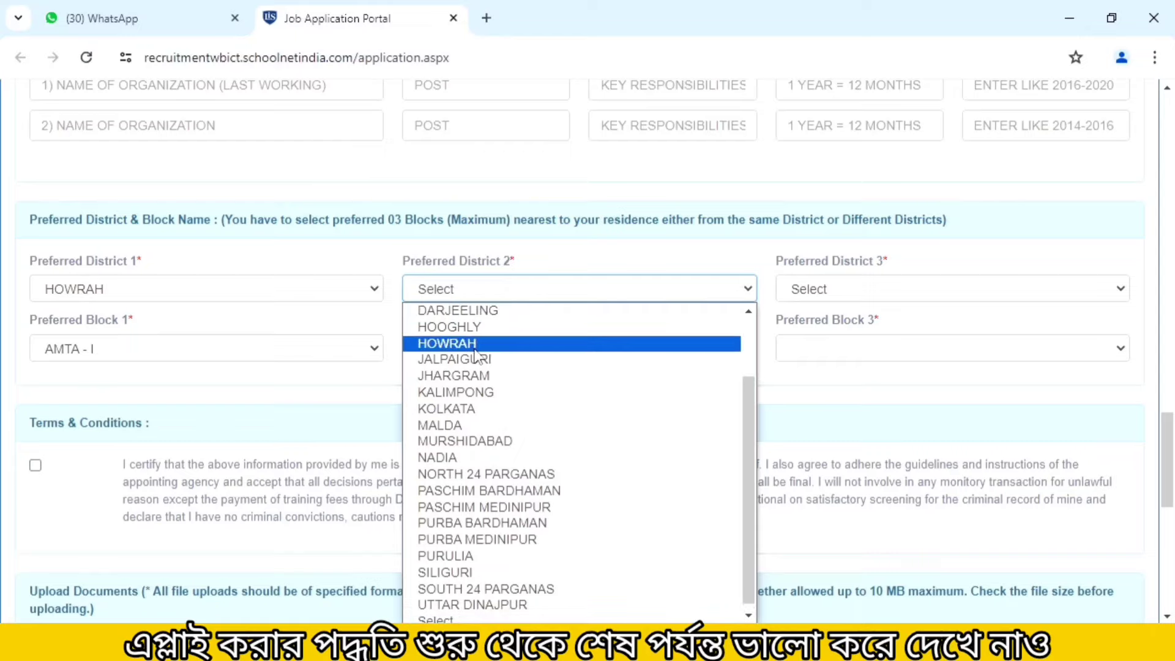
pyautogui.click(457, 589)
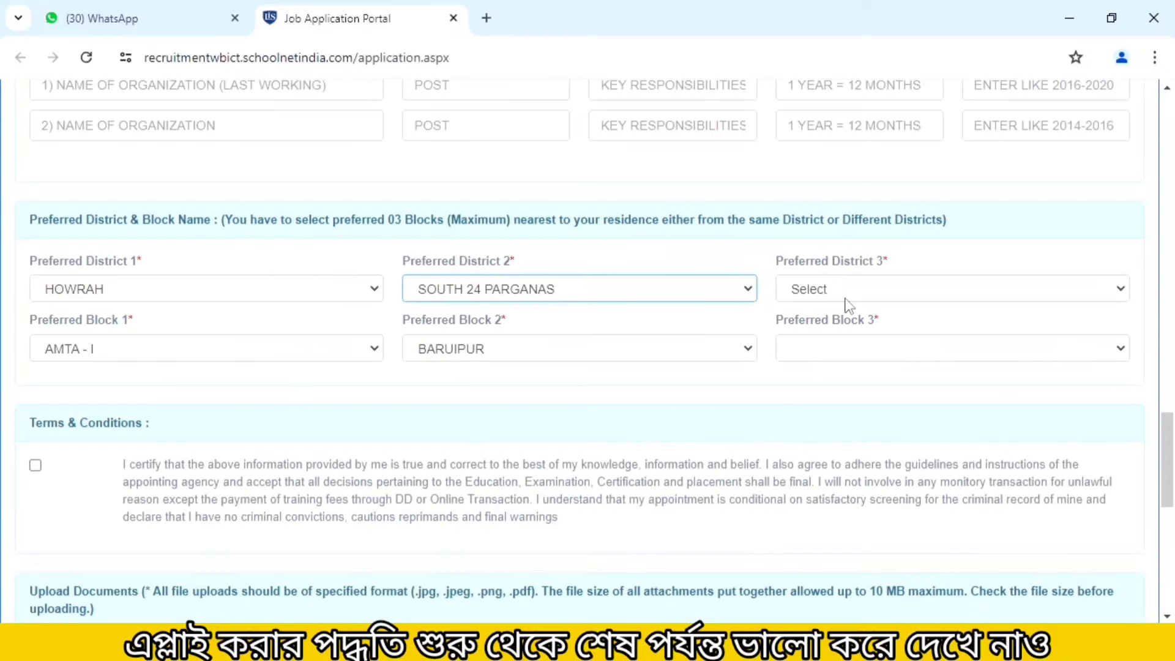
# - Review the Preferred Block 1 options, the terms, the document upload requirements and the Covid Vaccination section through to the submission notice
pyautogui.click(122, 361)
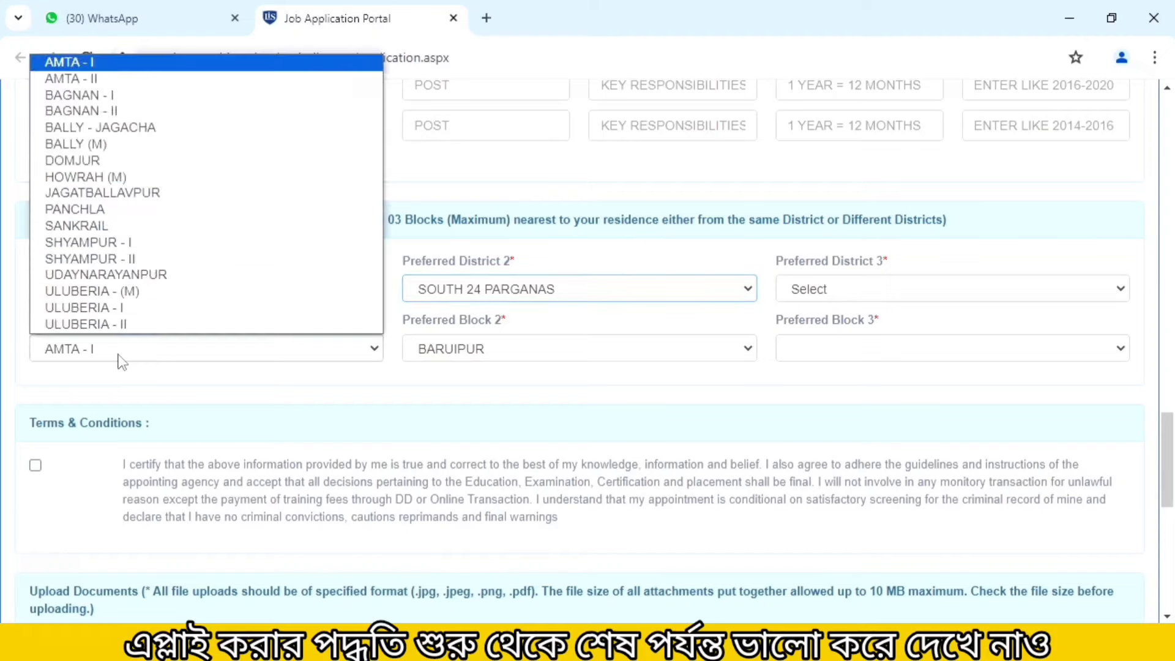
pyautogui.click(277, 384)
pyautogui.scroll(-1, 276, 384)
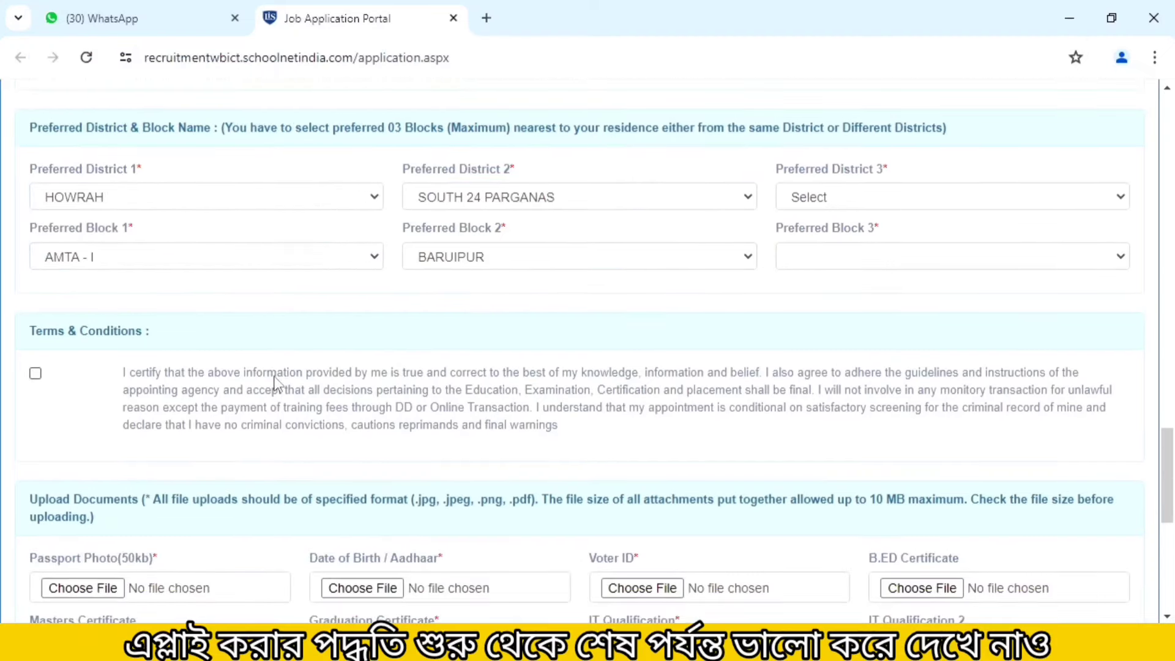
pyautogui.scroll(-1, 274, 381)
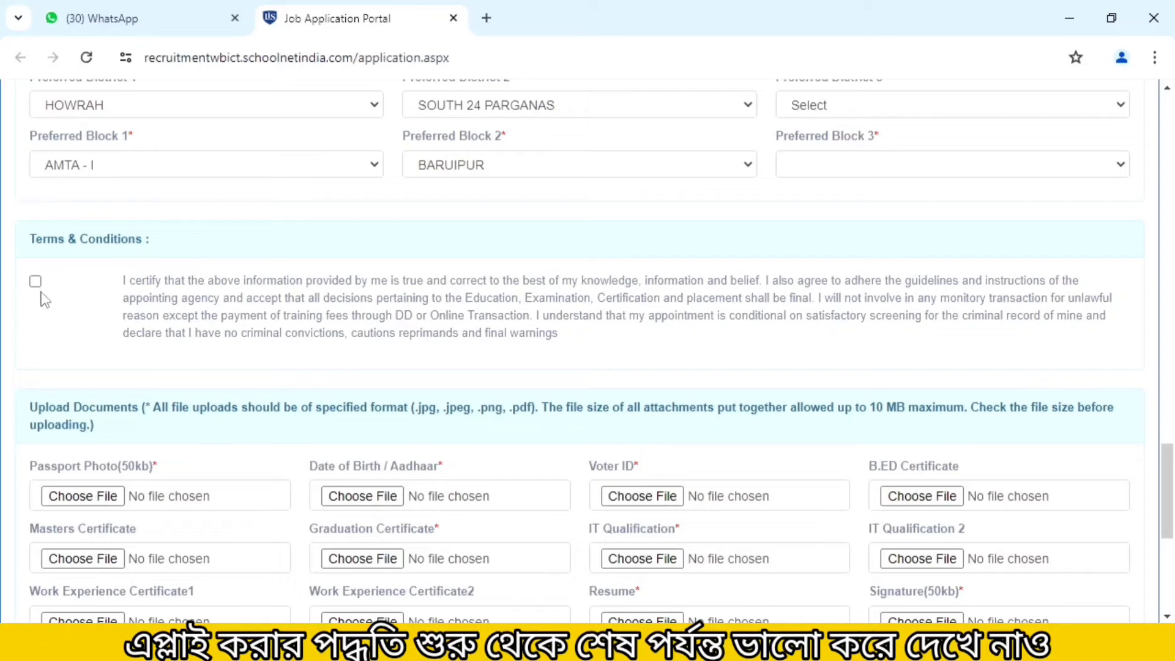
pyautogui.scroll(-2, 202, 310)
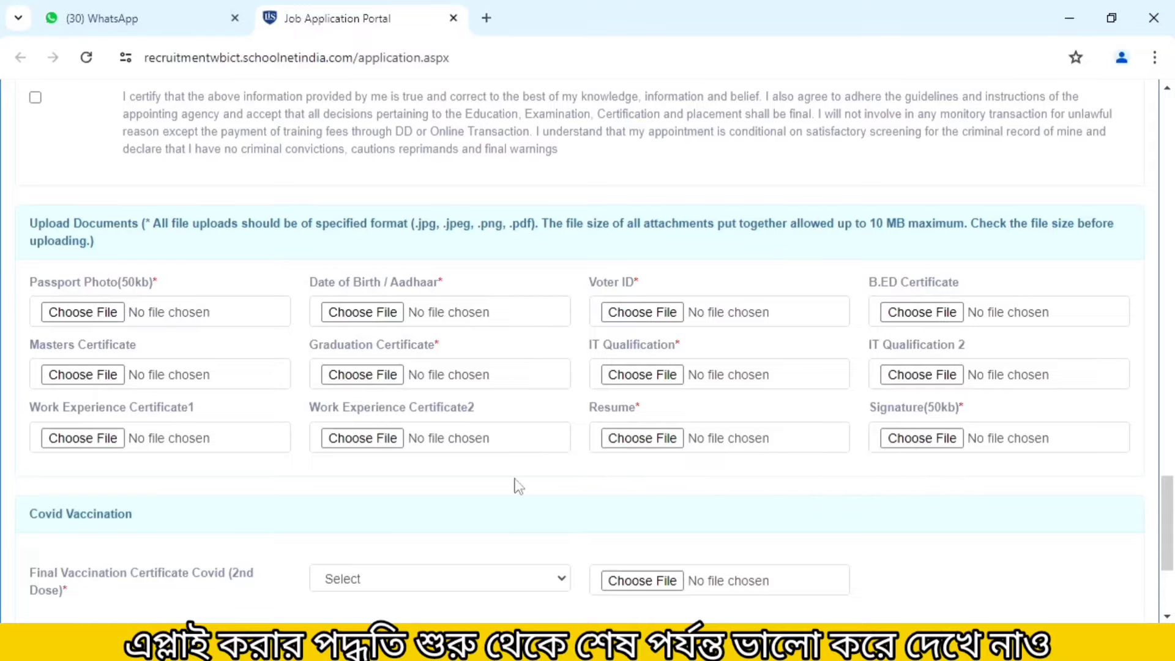
pyautogui.scroll(-2, 514, 483)
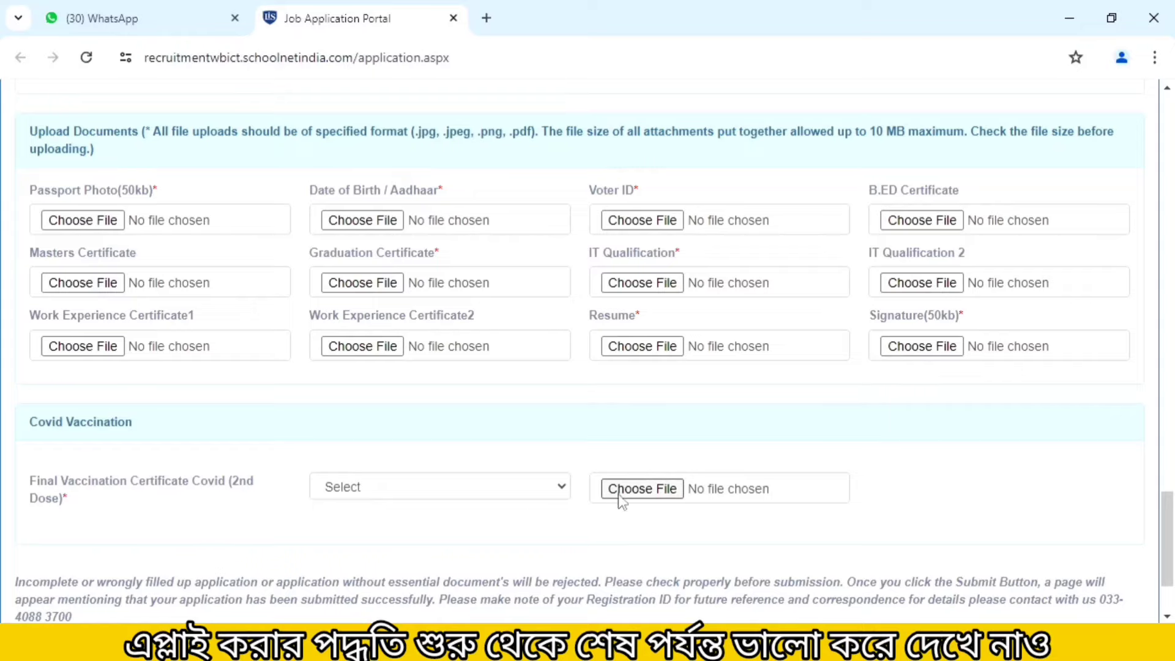
pyautogui.scroll(-2, 381, 479)
pyautogui.scroll(10, 380, 479)
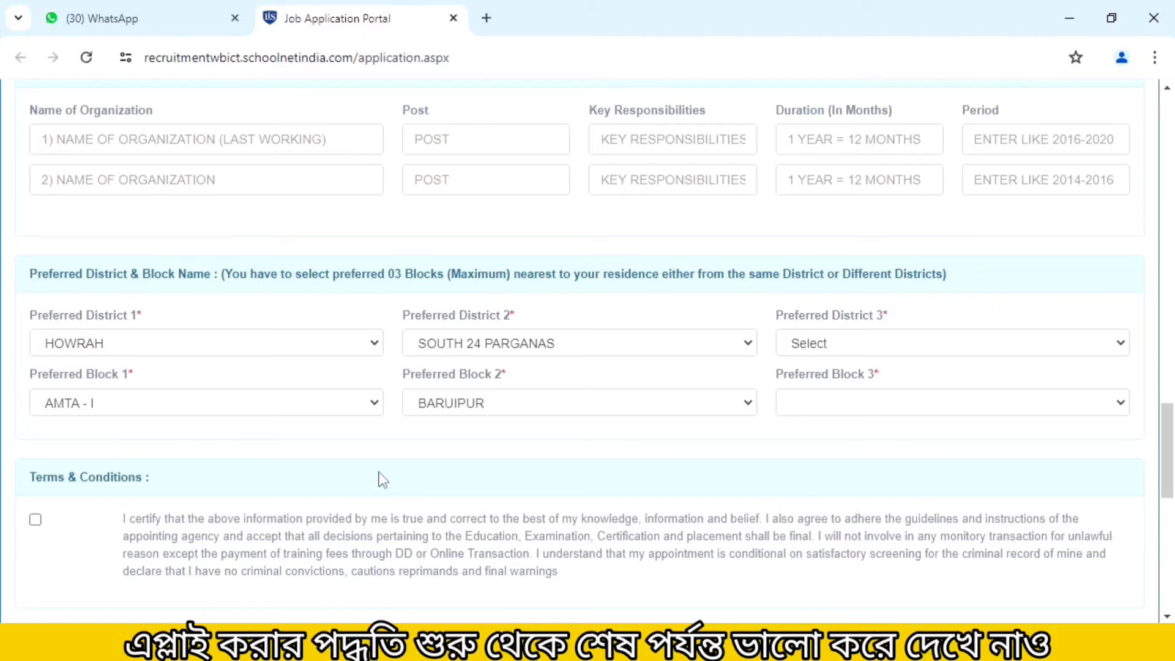
pyautogui.scroll(-10, 380, 479)
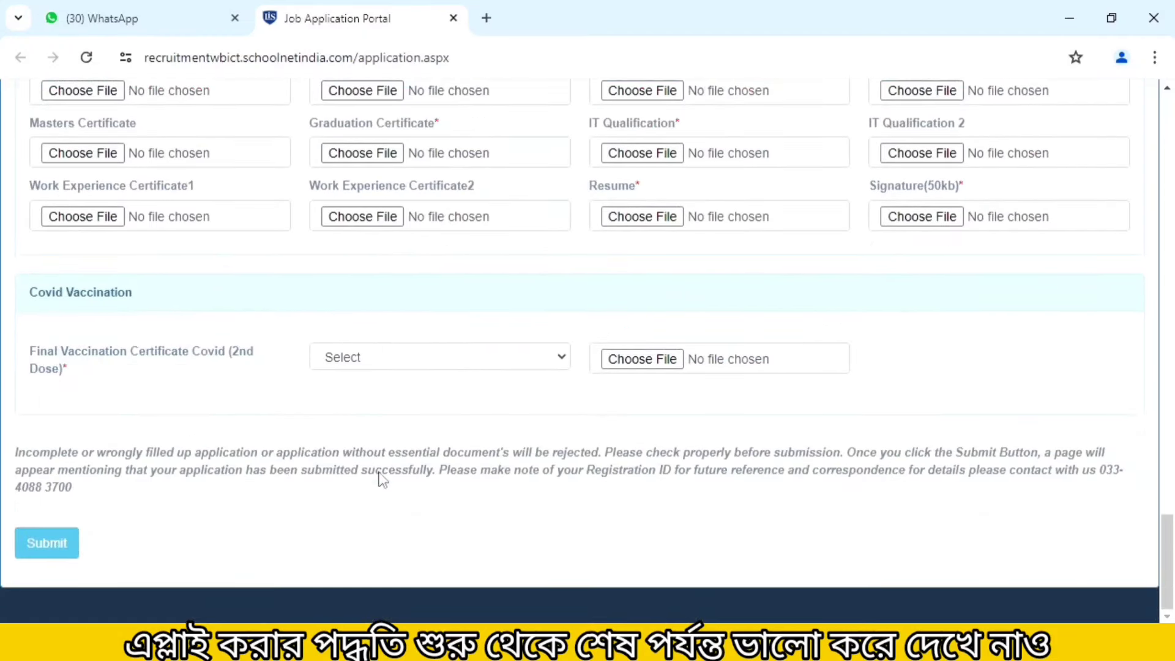